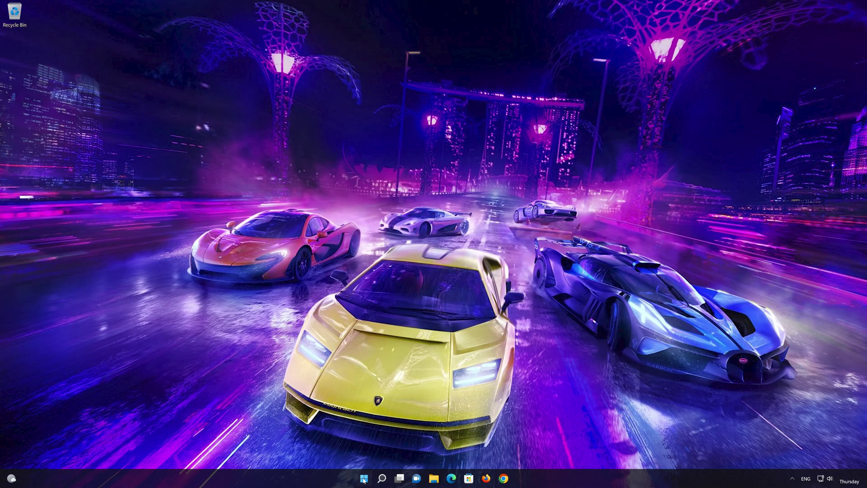
Launch Settings from Start and go to Network & internet > Advanced network settings
click(361, 475)
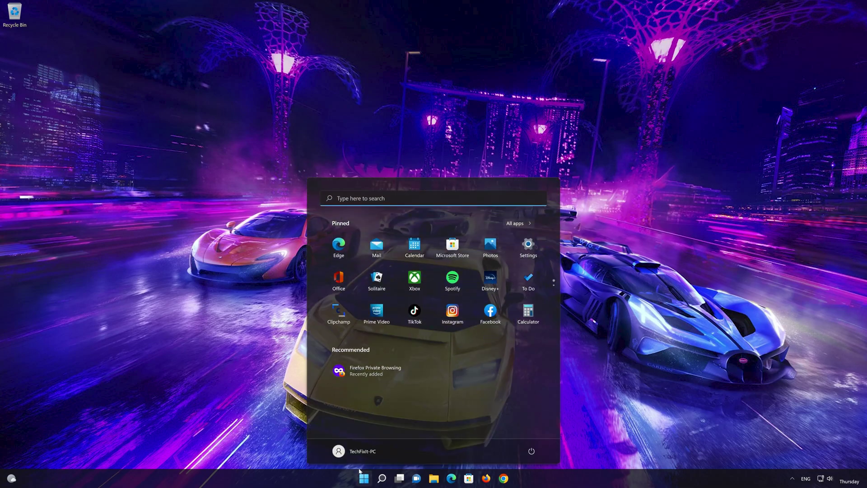
click(527, 249)
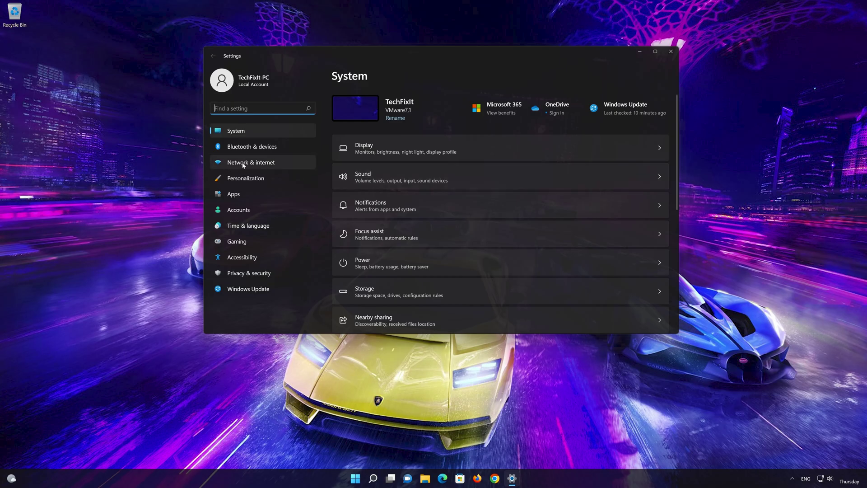
click(262, 164)
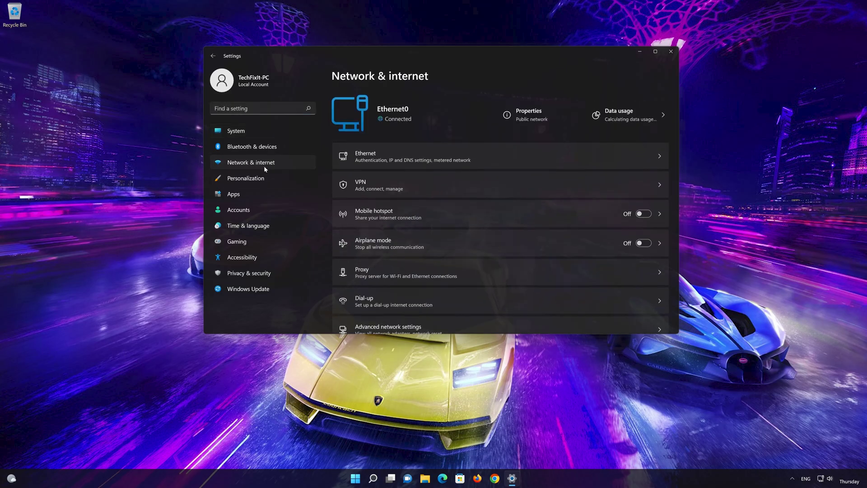
scroll(401, 188, down, 1)
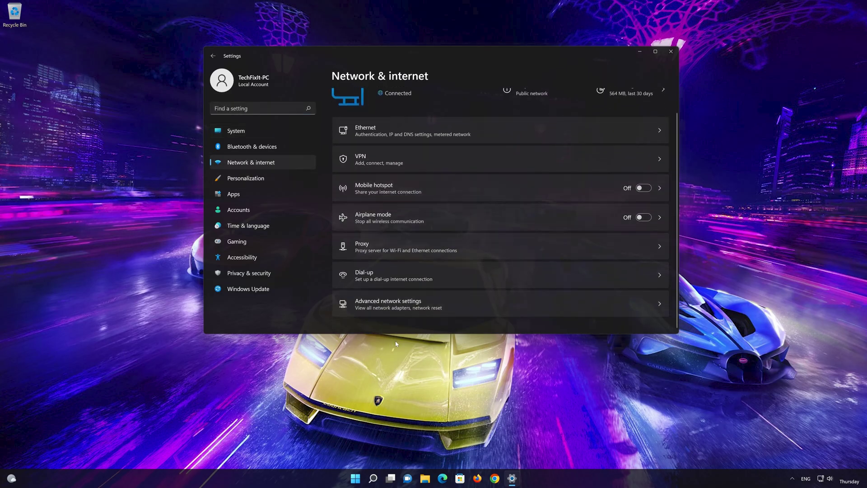
click(396, 311)
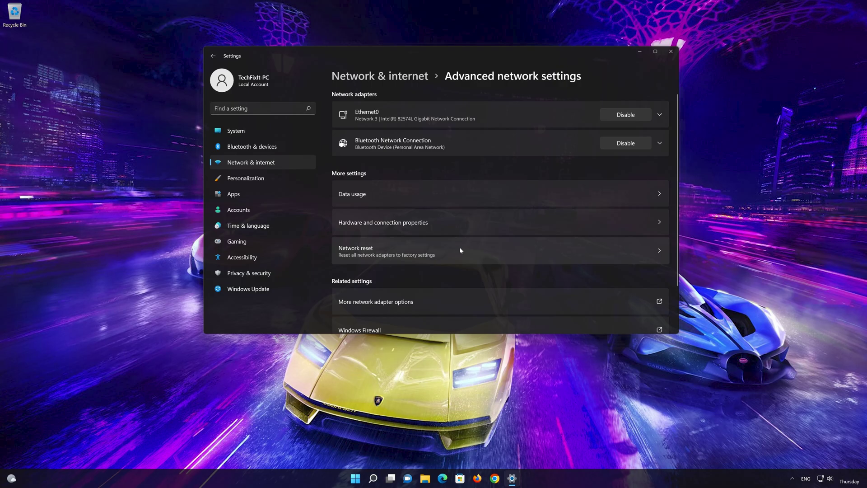
Run Network reset with Reset now, confirm with Yes, and dismiss the sign-out notice
click(401, 252)
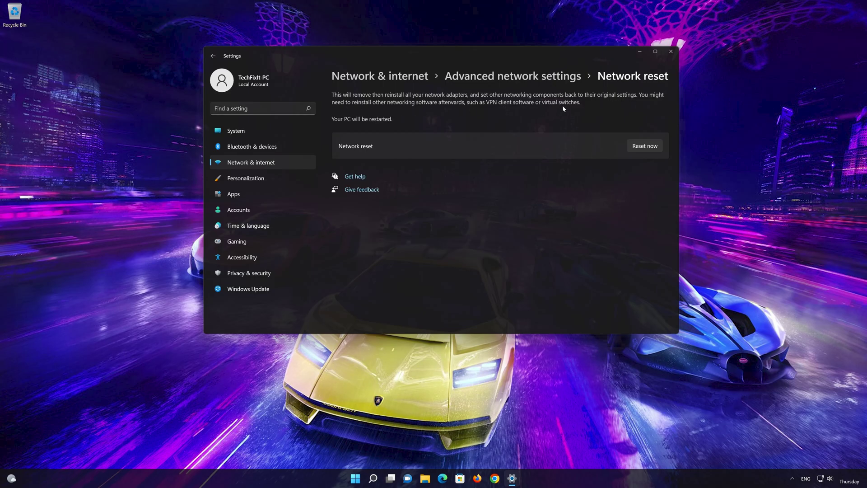
click(652, 148)
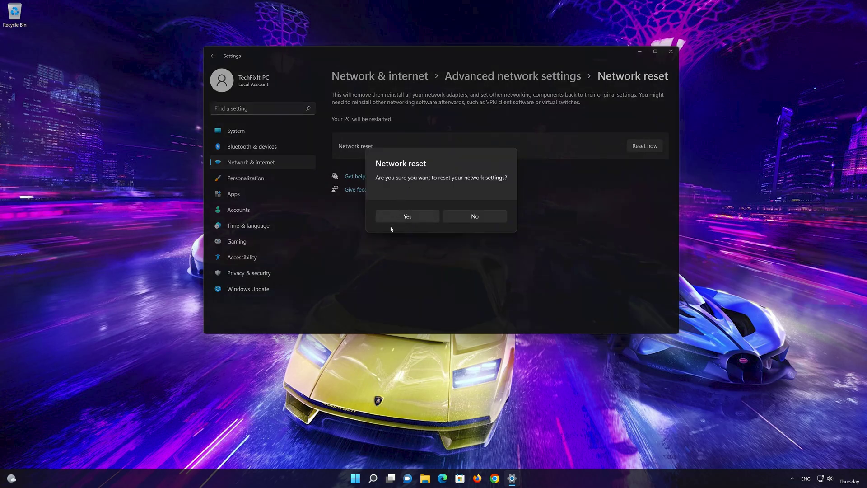
click(395, 220)
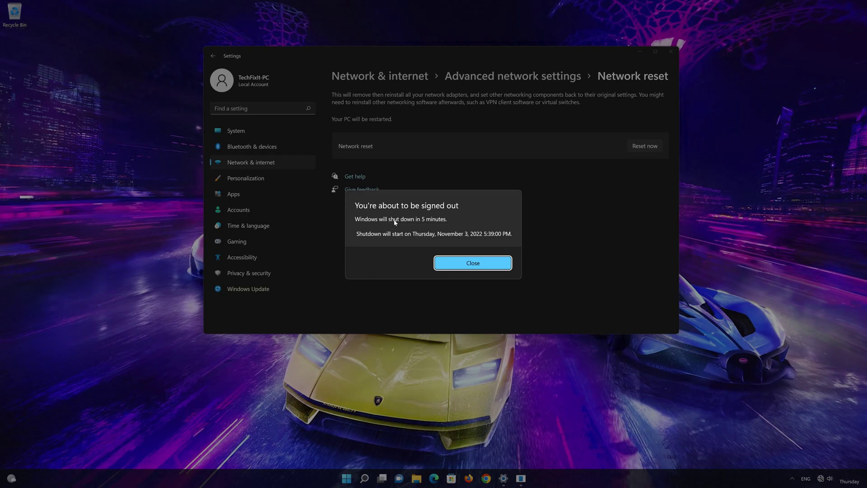
click(477, 266)
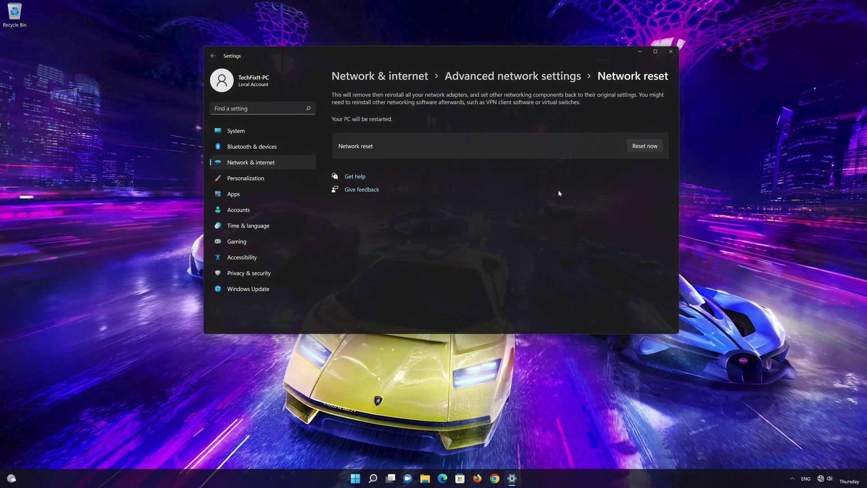
Close Settings and search the Start menu for 'control panel'
click(671, 52)
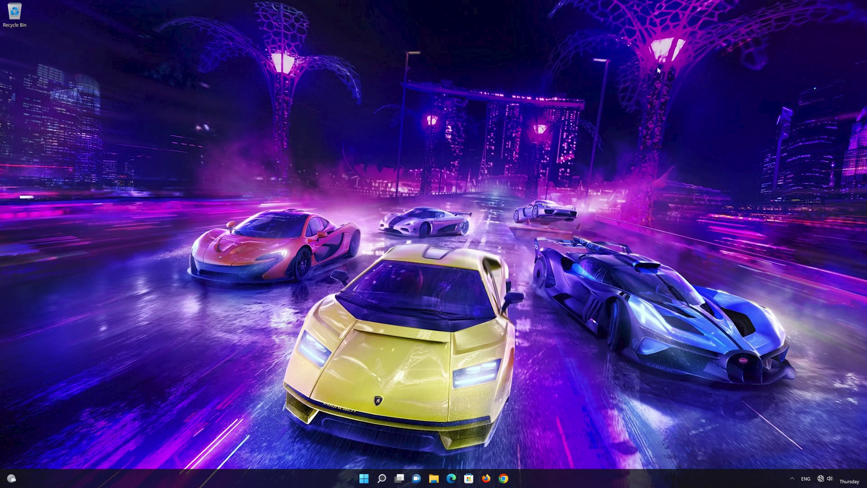
key(super)
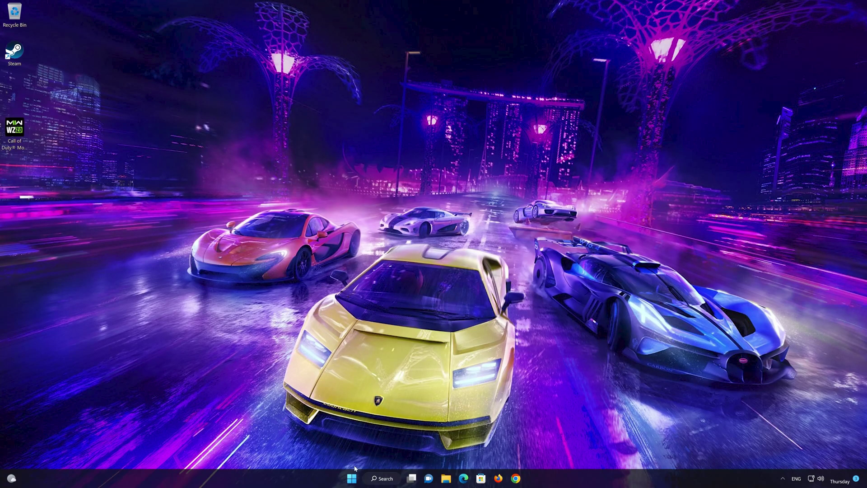
click(352, 478)
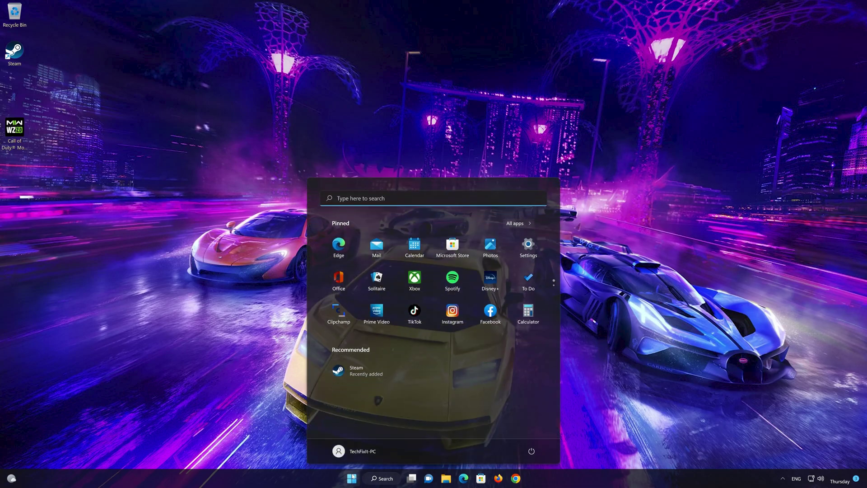
text(contro)
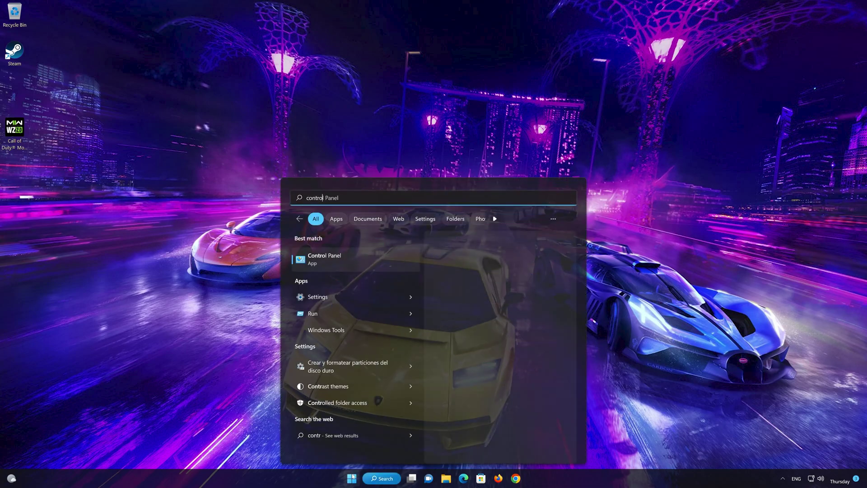
text(l panel)
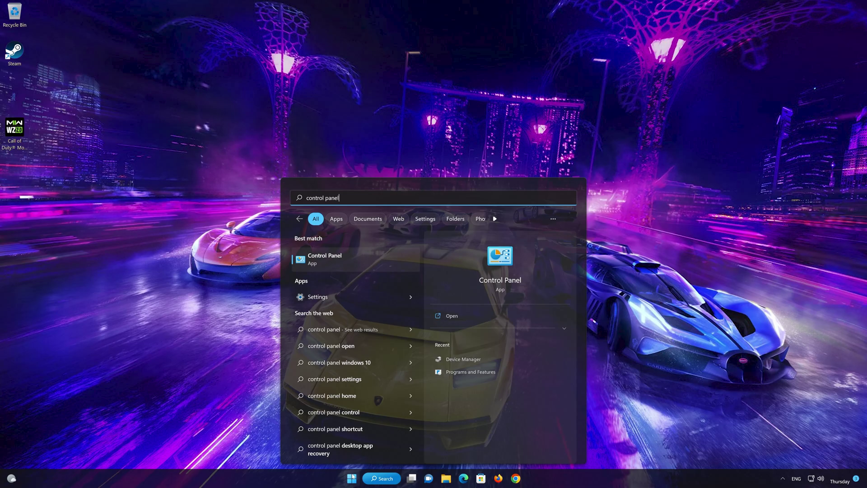
Launch Control Panel and go to Network and Internet > Network and Sharing Center
click(349, 260)
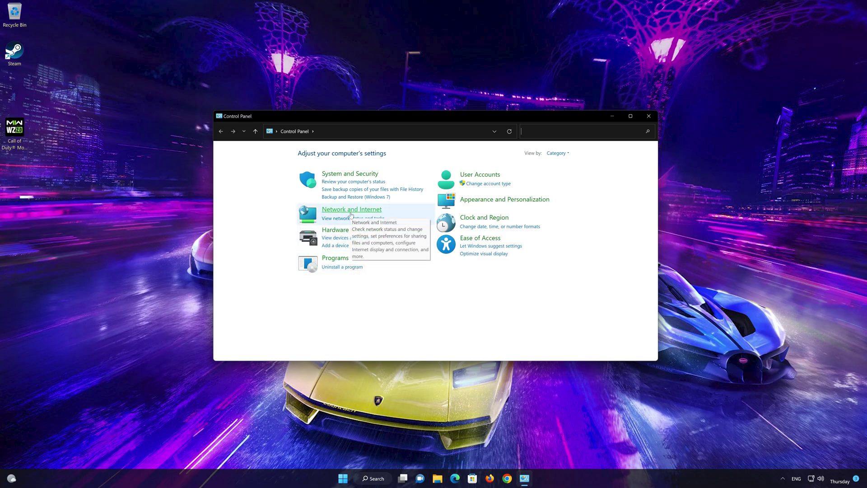
click(356, 210)
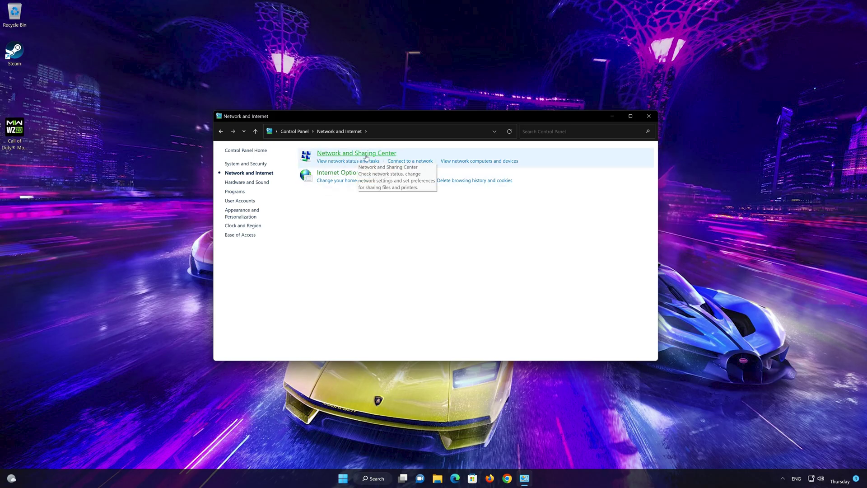
click(366, 155)
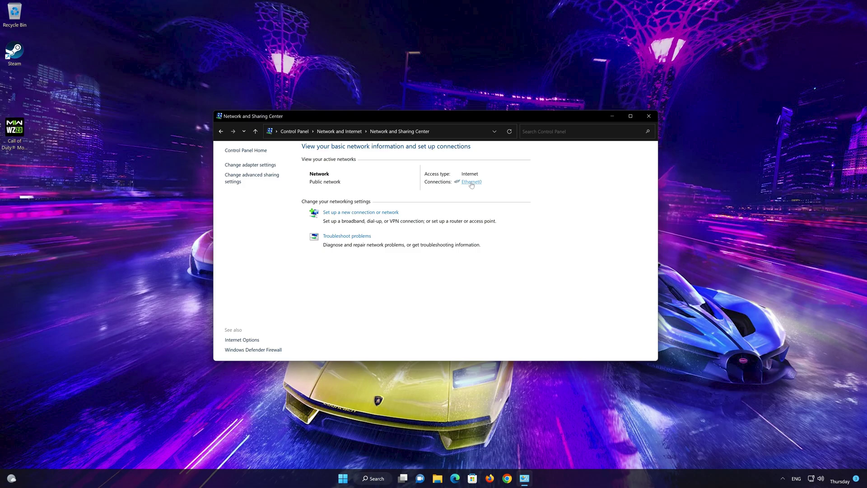
From Ethernet0 status, open Properties and the Internet Protocol Version 4 (TCP/IPv4) settings
click(471, 183)
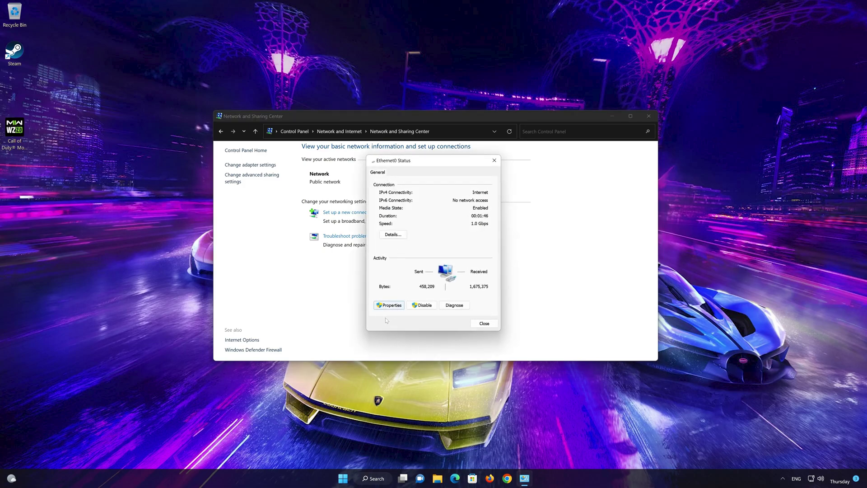
click(394, 306)
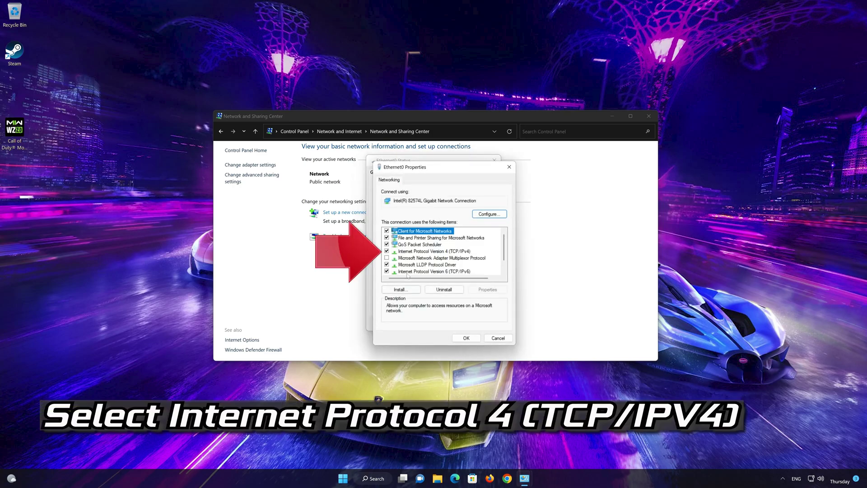
click(410, 252)
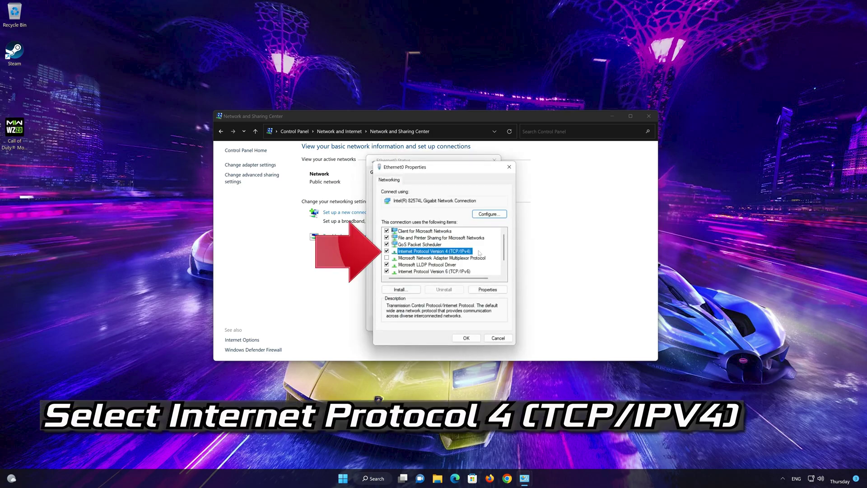
click(487, 290)
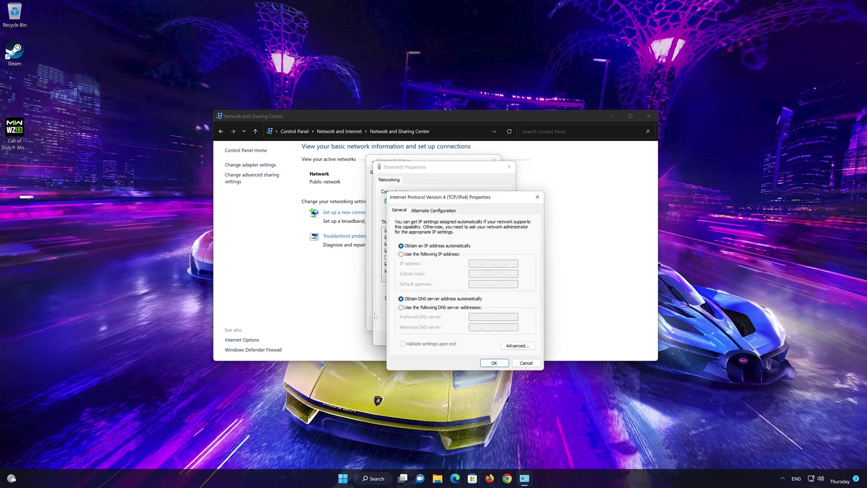
Use manual DNS with preferred 8.8.8.8 and alternate 8.8.4.4, then save and close Ethernet0 Properties
click(401, 308)
click(476, 316)
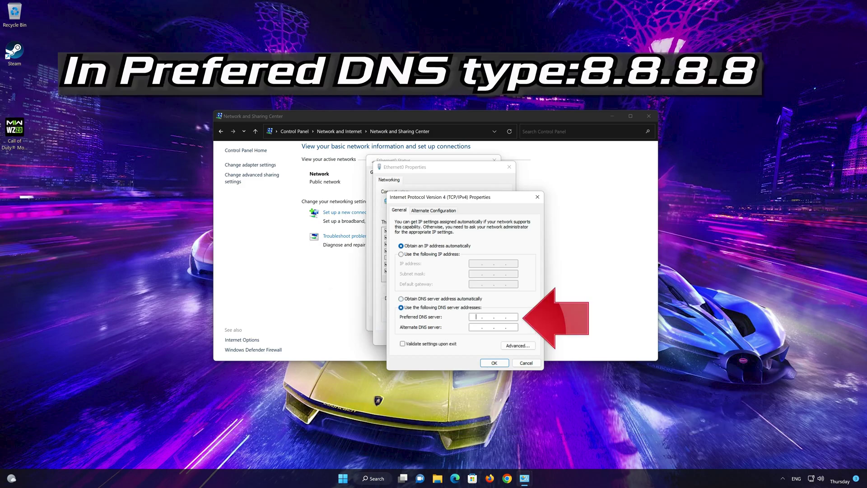
text(8 . 8 . 8 . 8)
click(475, 326)
text(8 .)
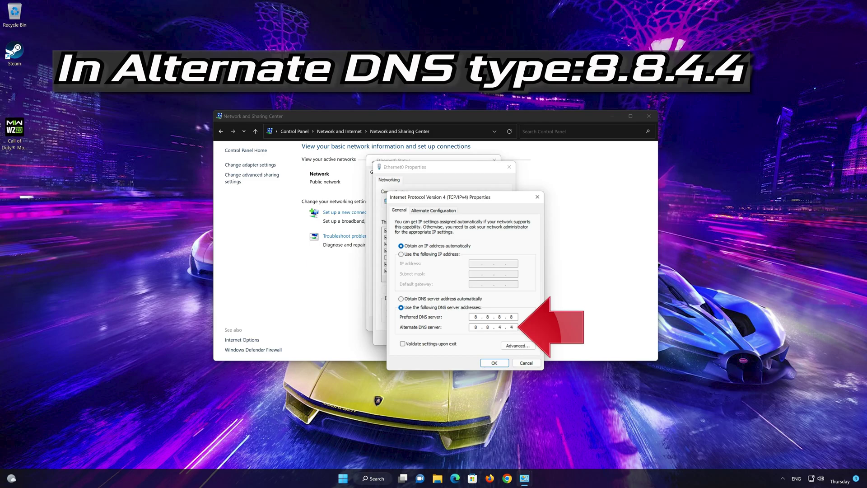
click(496, 362)
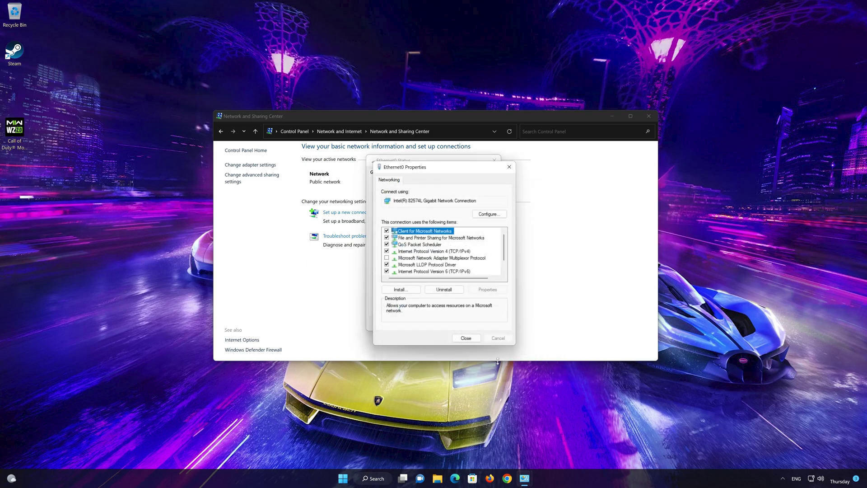
click(468, 339)
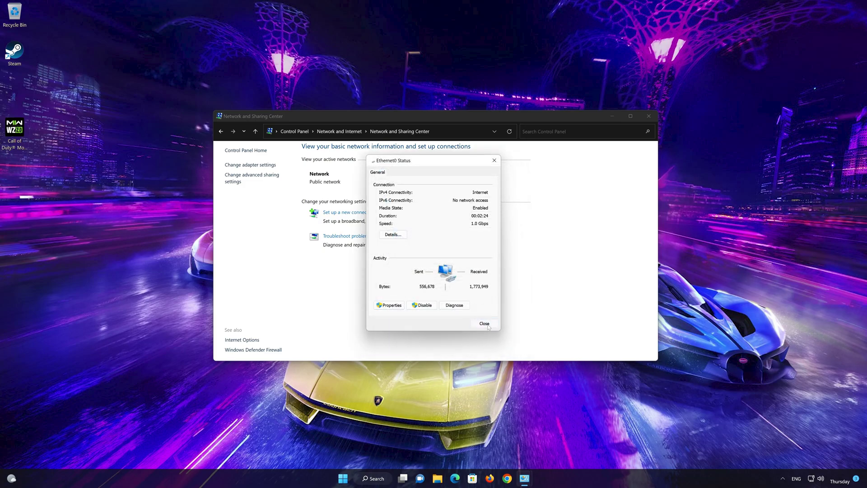
Close Ethernet0 Status and launch Device Manager through a Start search for 'device manager'
click(484, 323)
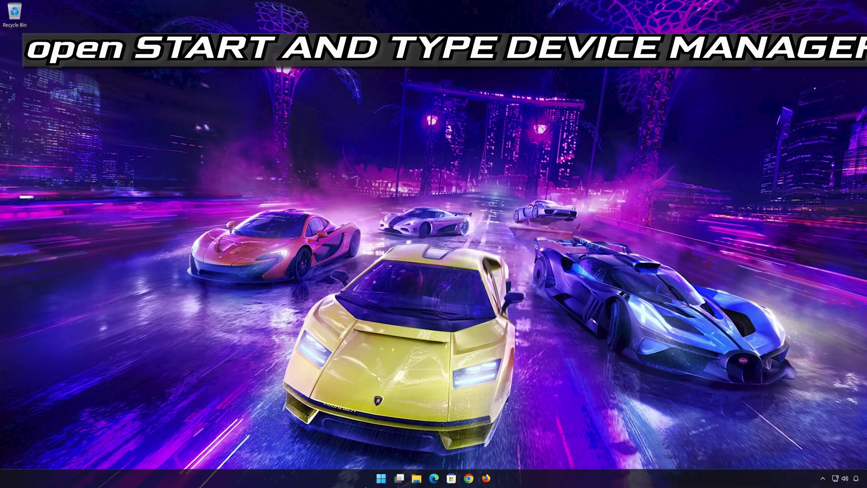
click(381, 482)
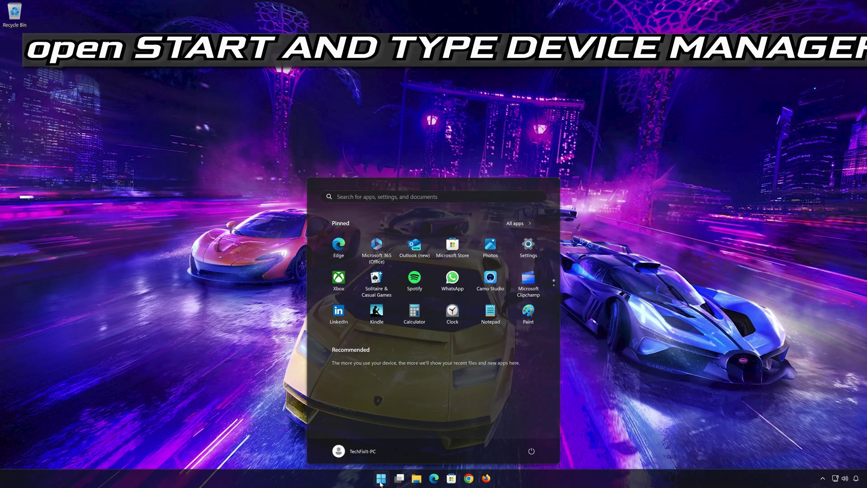
text(device manager)
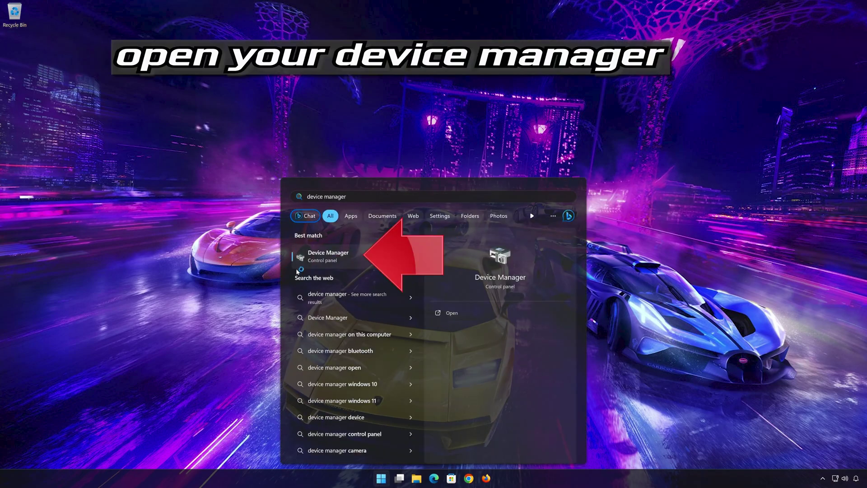
click(354, 254)
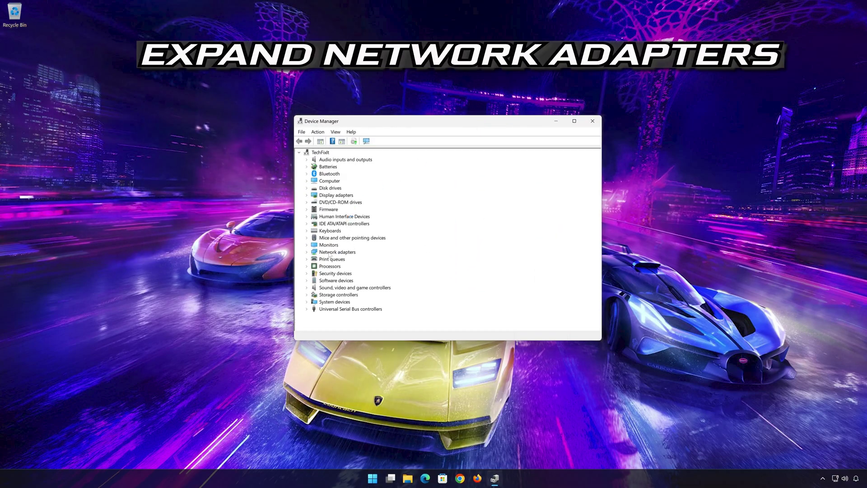
Expand Network adapters and open the Intel(R) 82574L adapter's Properties on the Driver tab
click(307, 253)
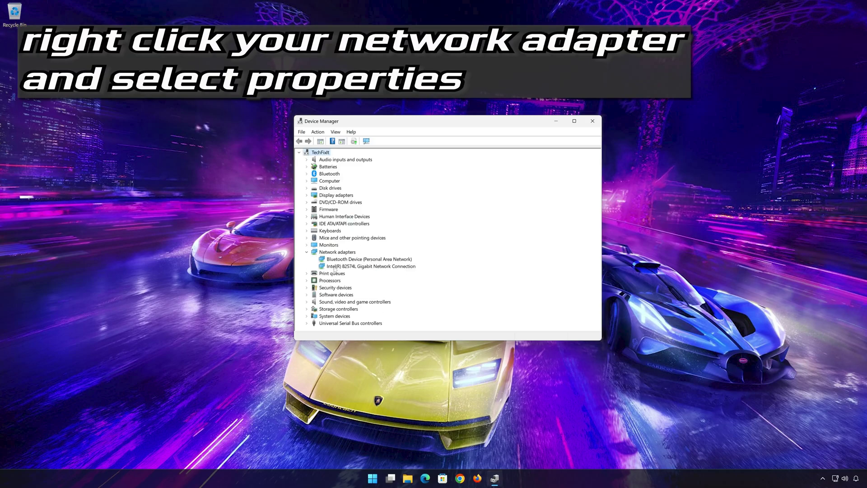
right_click(334, 269)
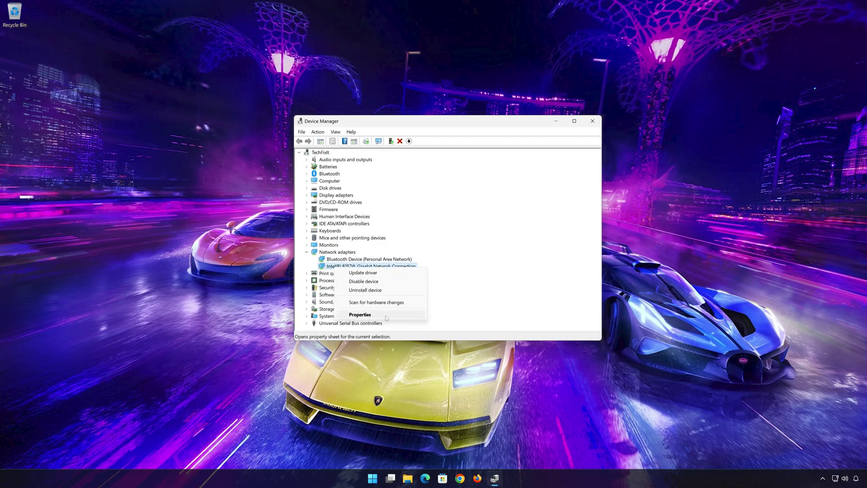
click(385, 316)
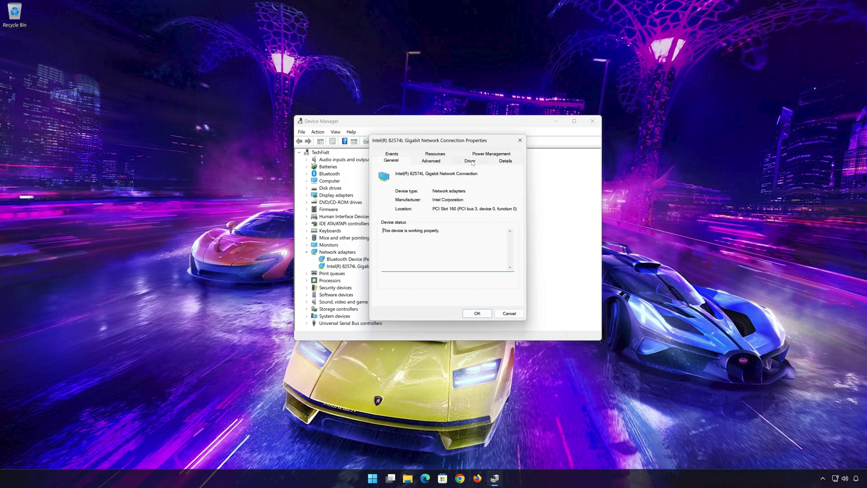
click(471, 162)
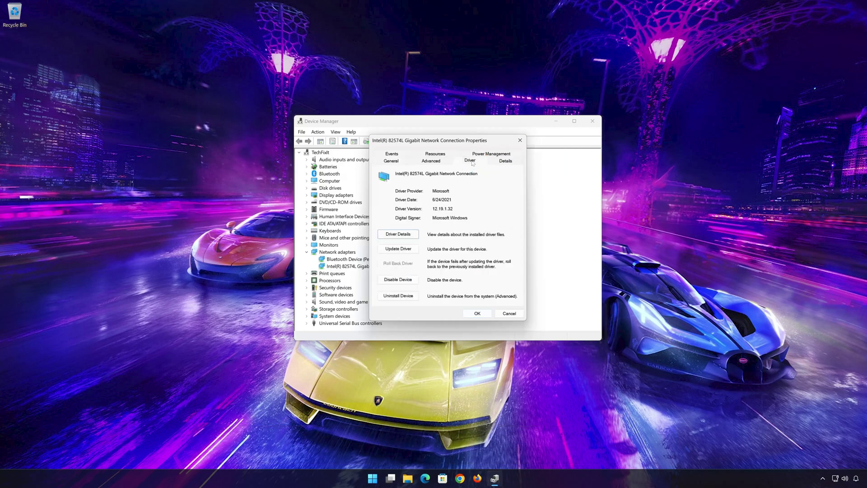
Reinstall the Intel(R) 82574L driver by picking it from the compatible list, then close the dialogs
click(398, 248)
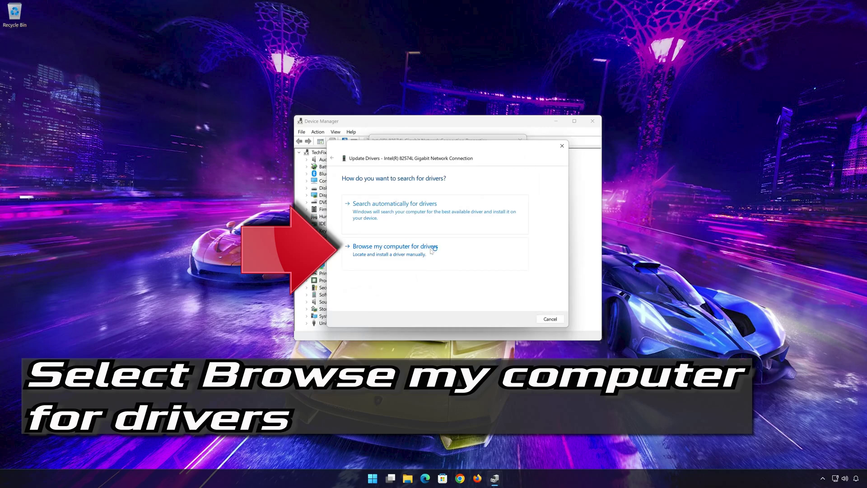
click(392, 252)
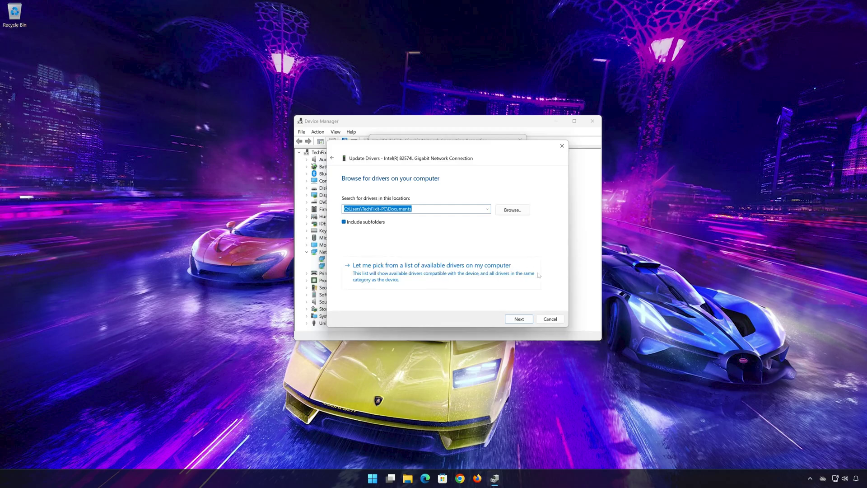
click(418, 274)
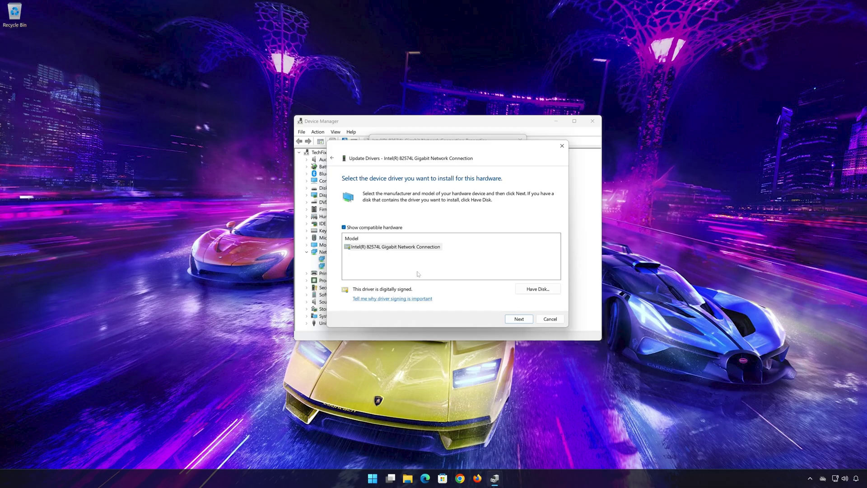
click(381, 249)
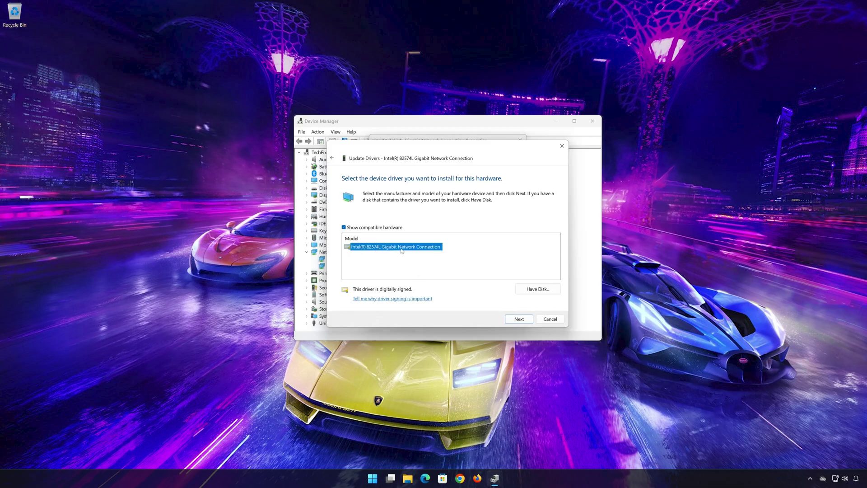
click(519, 319)
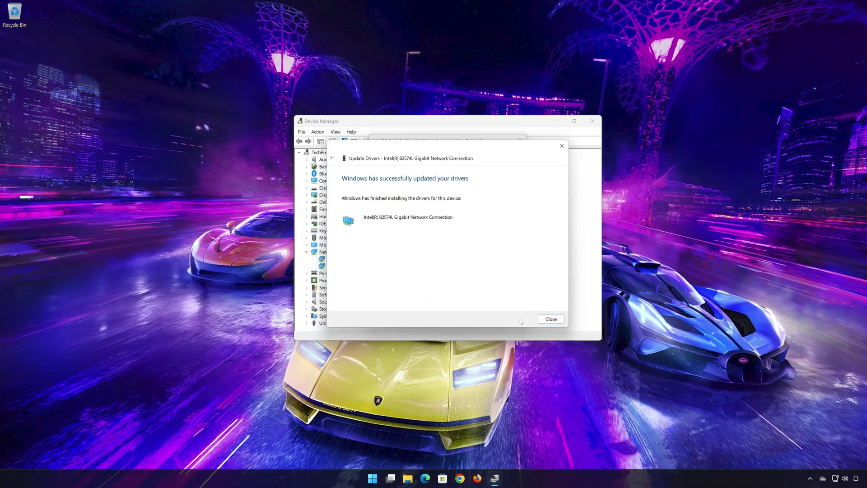
click(562, 321)
click(484, 314)
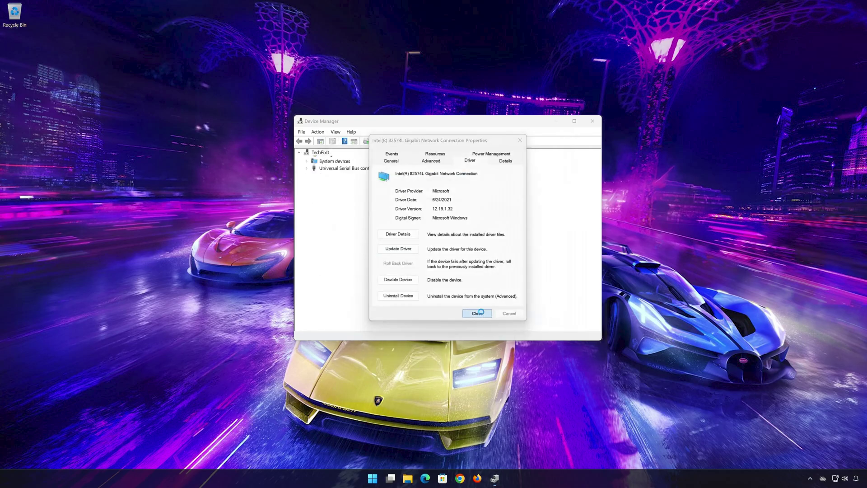
Close Device Manager and bring up the Start menu's power options to restart
click(592, 121)
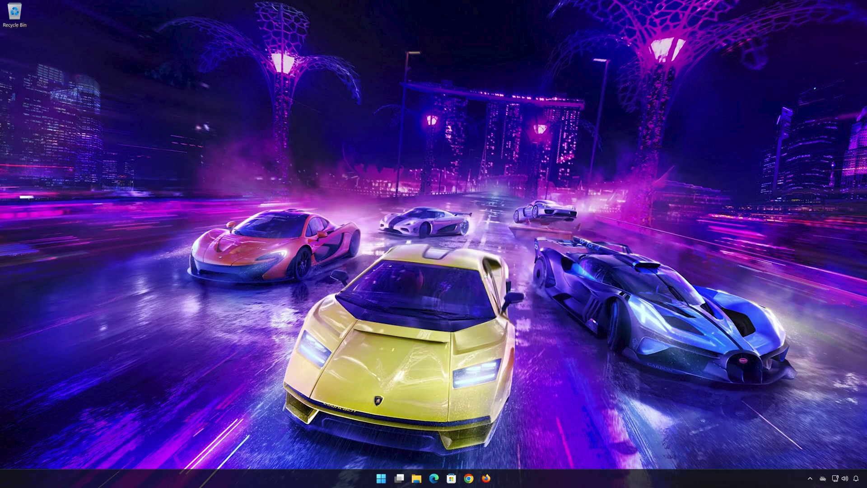
click(381, 477)
click(534, 454)
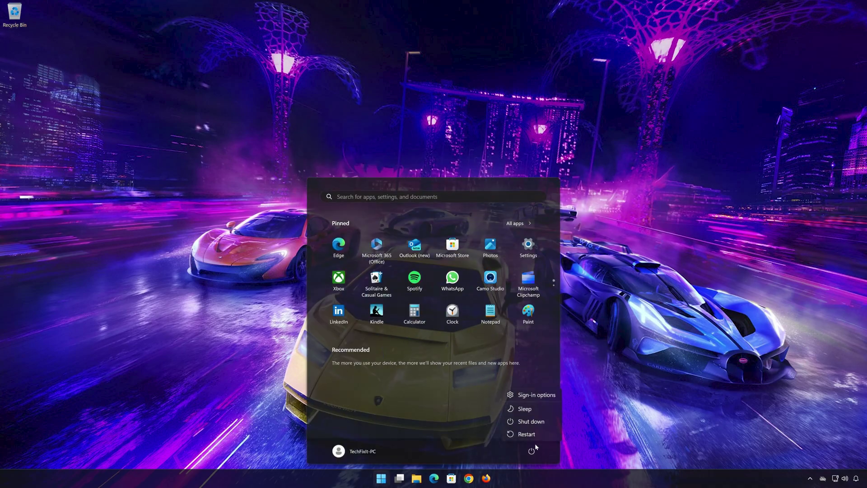